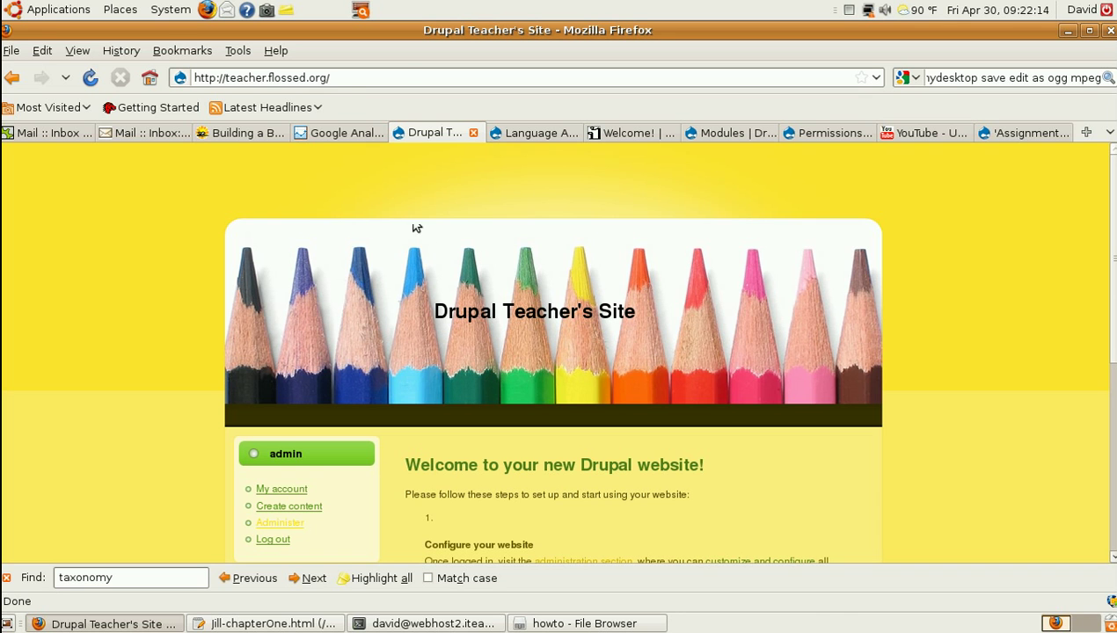
Step: Open the list of forums and containers in the site's content management administration
scroll(915, 226, down, 3)
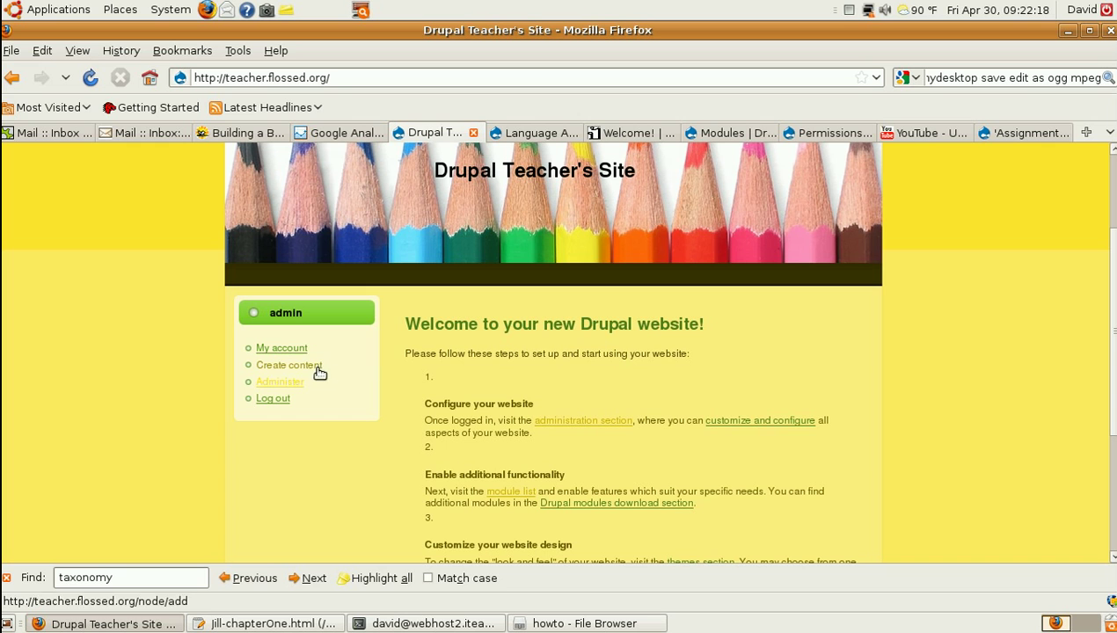
click(286, 384)
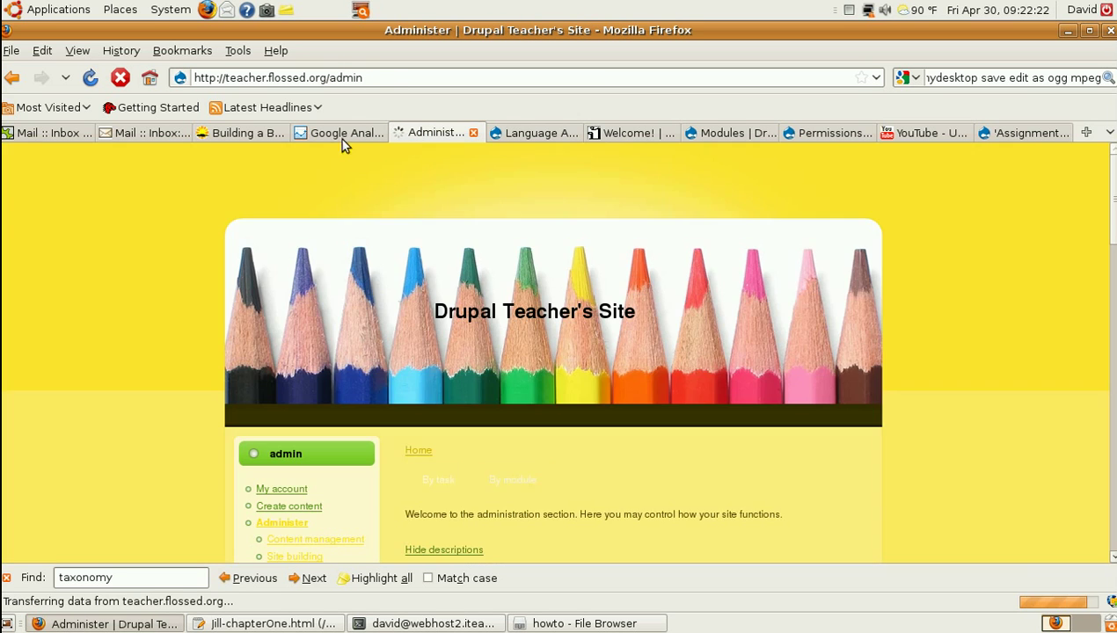
scroll(184, 304, down, 3)
scroll(186, 310, down, 1)
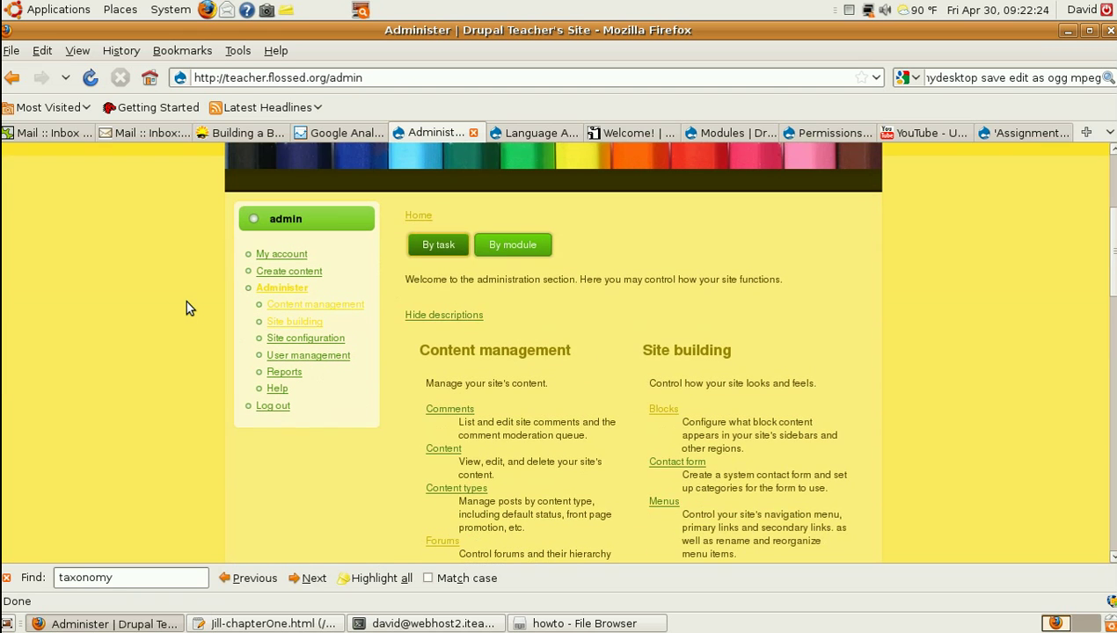
scroll(187, 308, down, 1)
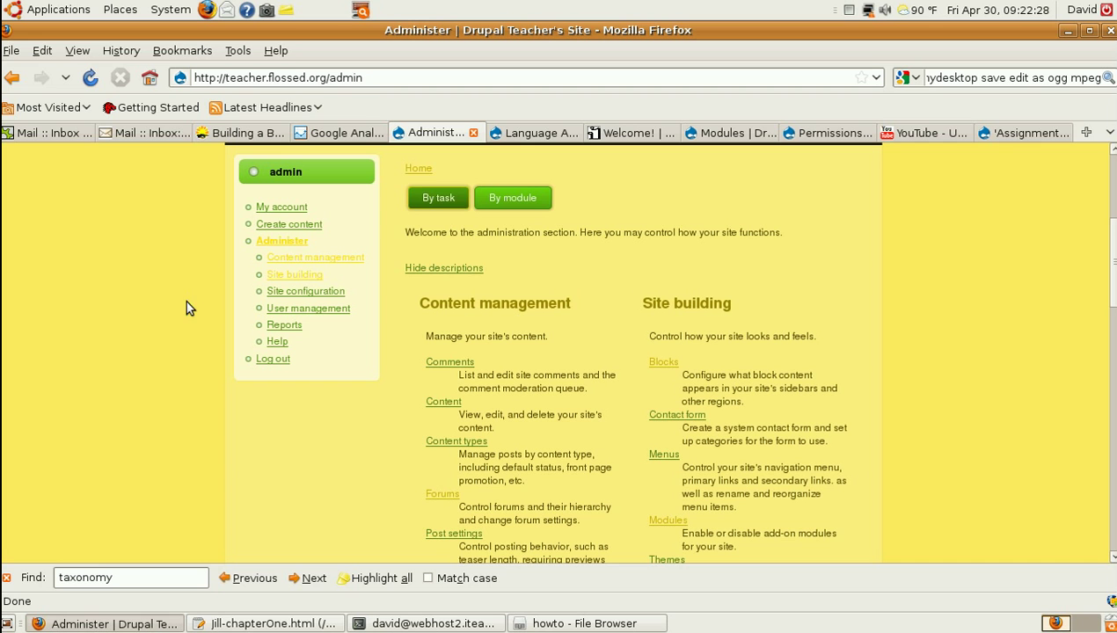
click(311, 262)
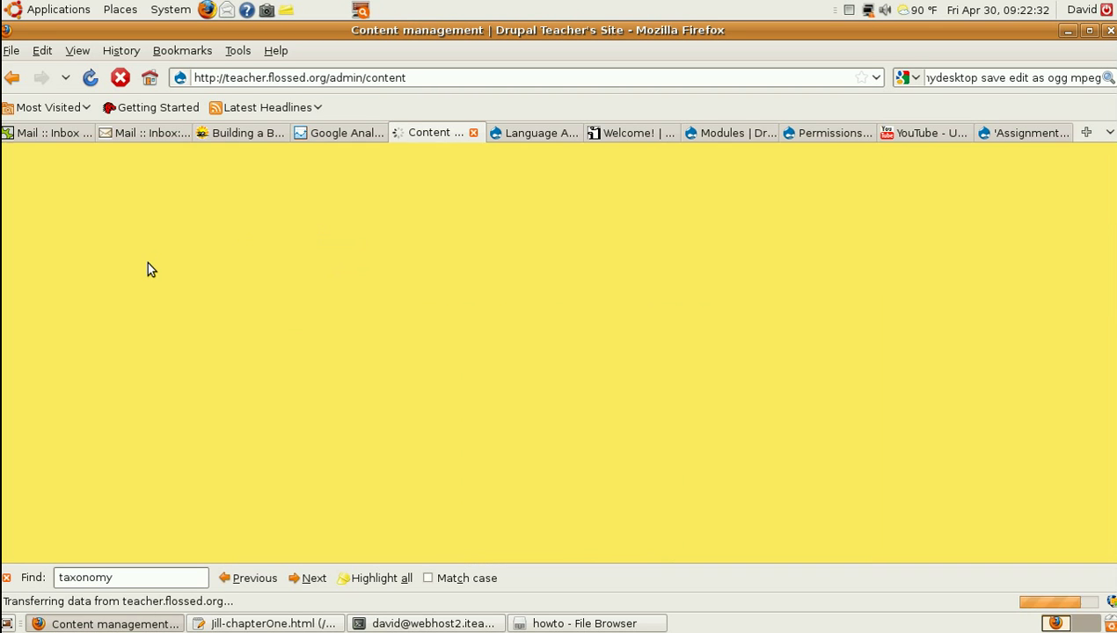
scroll(150, 260, down, 5)
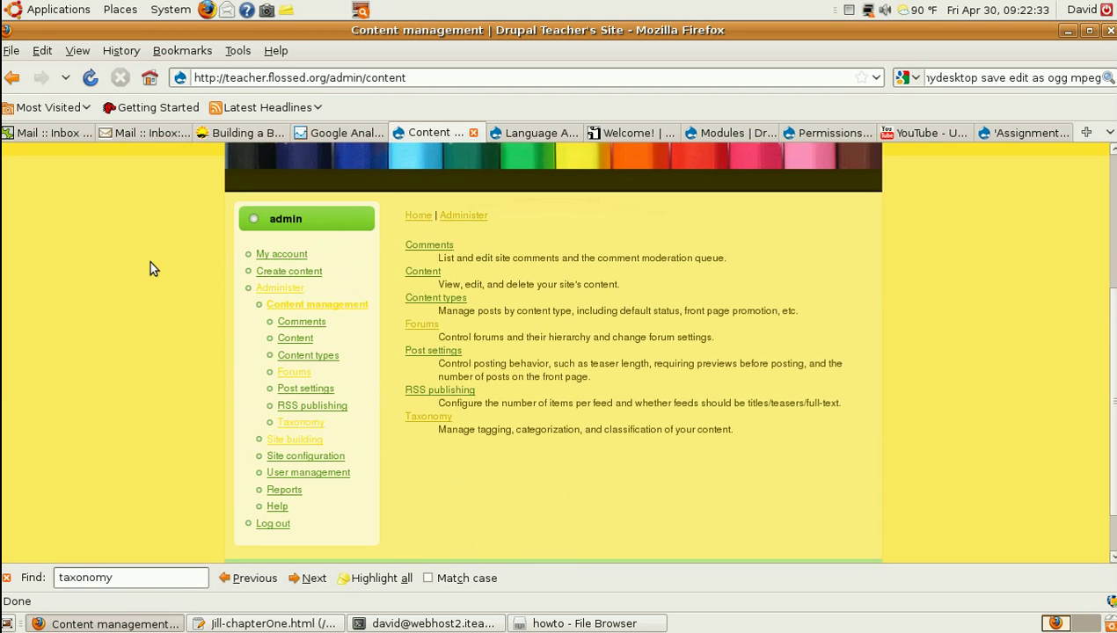
click(422, 324)
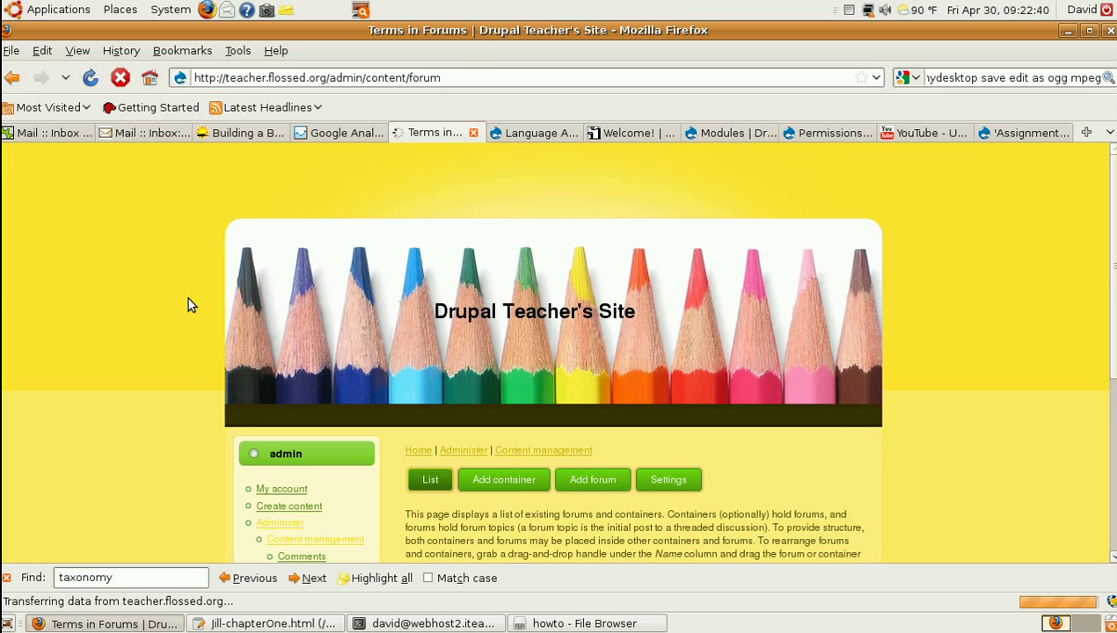
scroll(187, 305, down, 5)
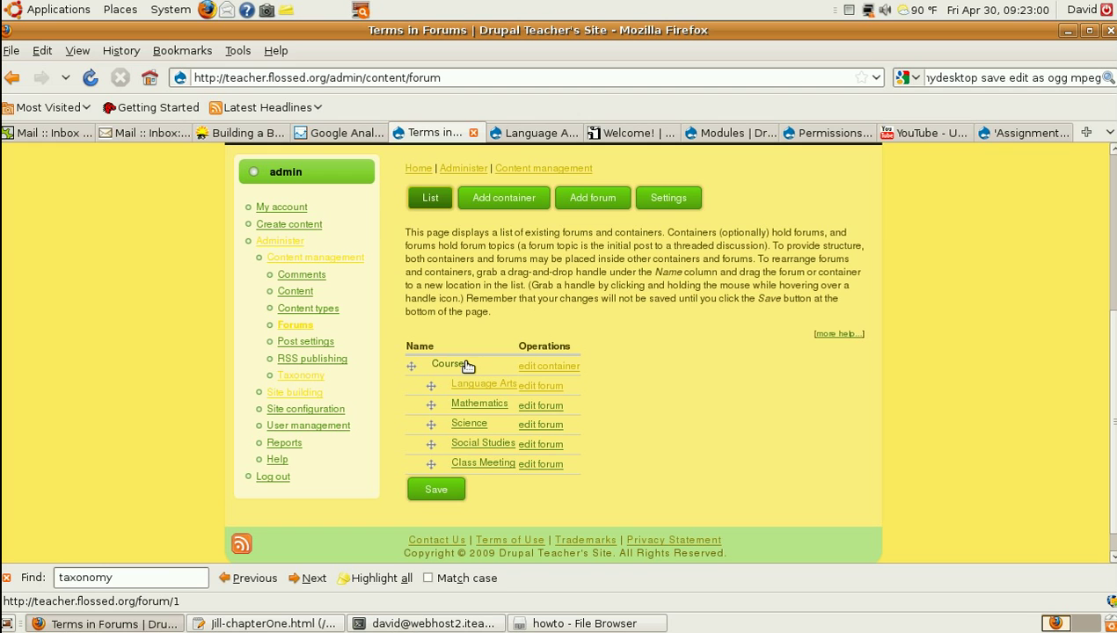
Step: Review the Courses container's edit form, including its weight options, and return to the forum list
click(520, 368)
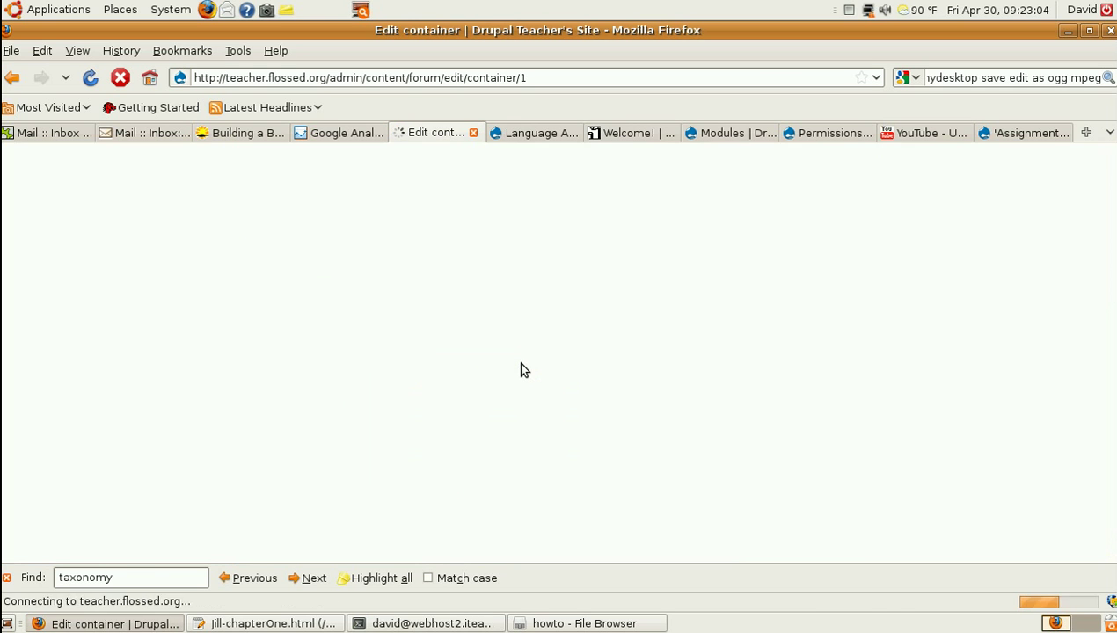
scroll(185, 356, down, 5)
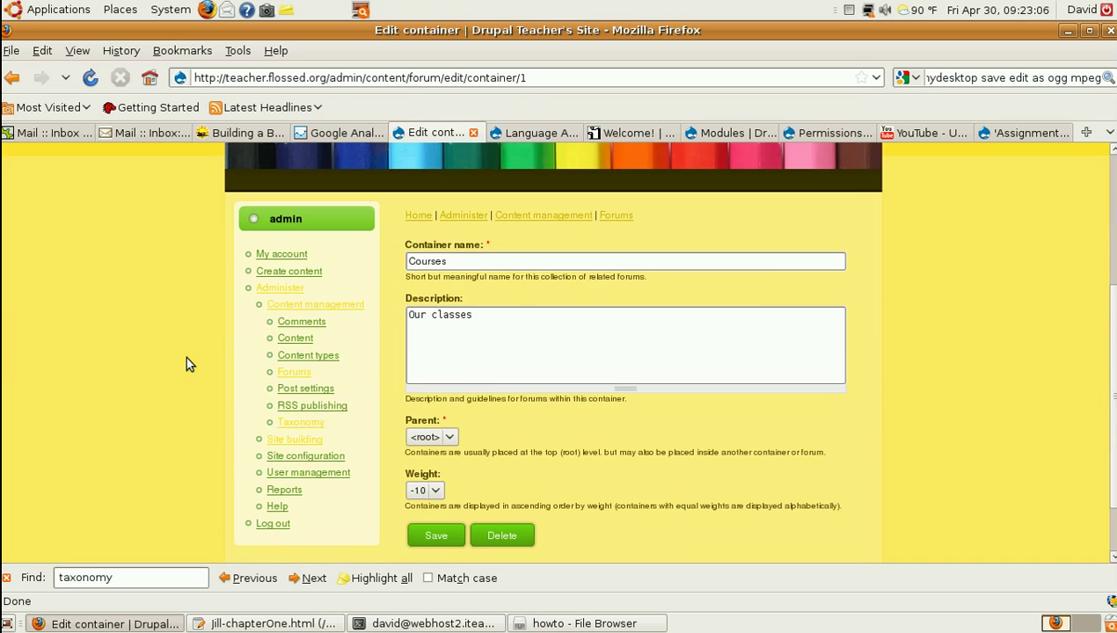
scroll(185, 355, down, 1)
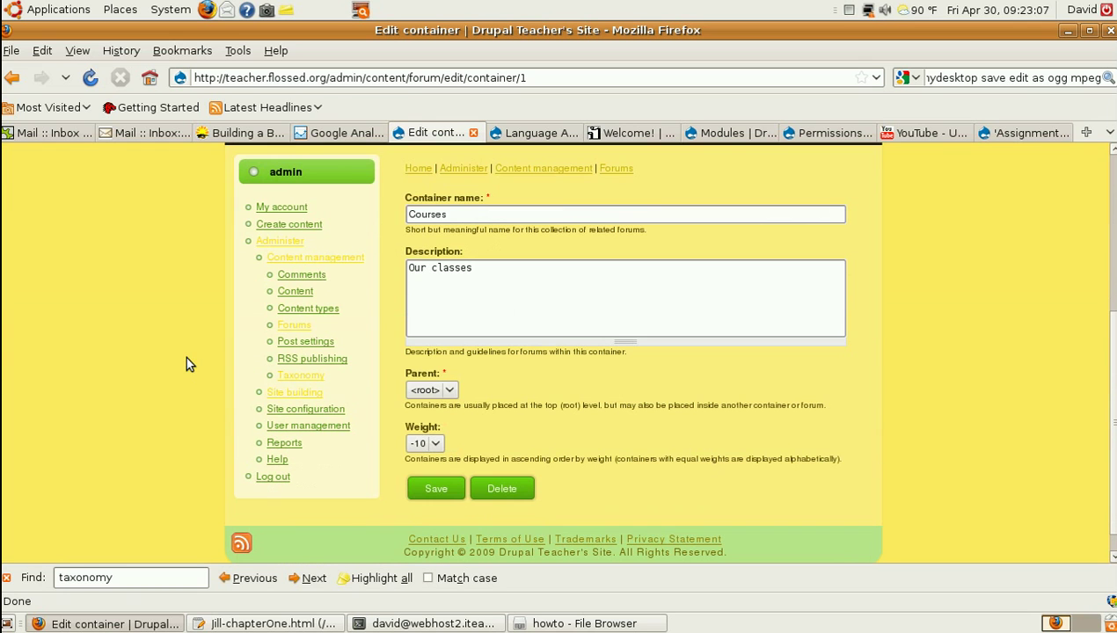
click(434, 443)
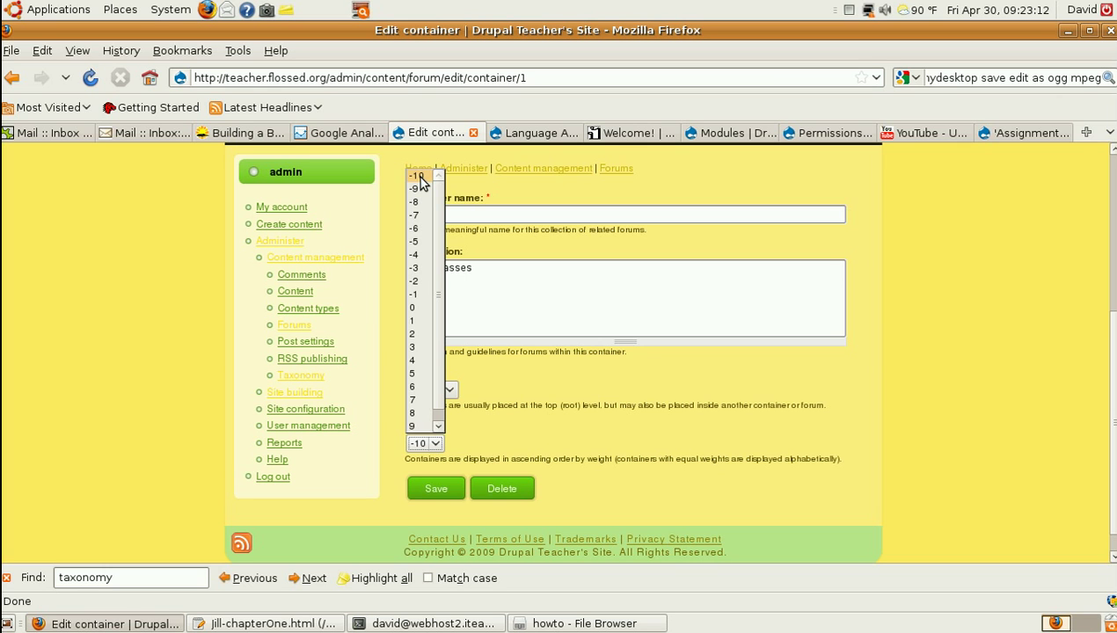
click(130, 177)
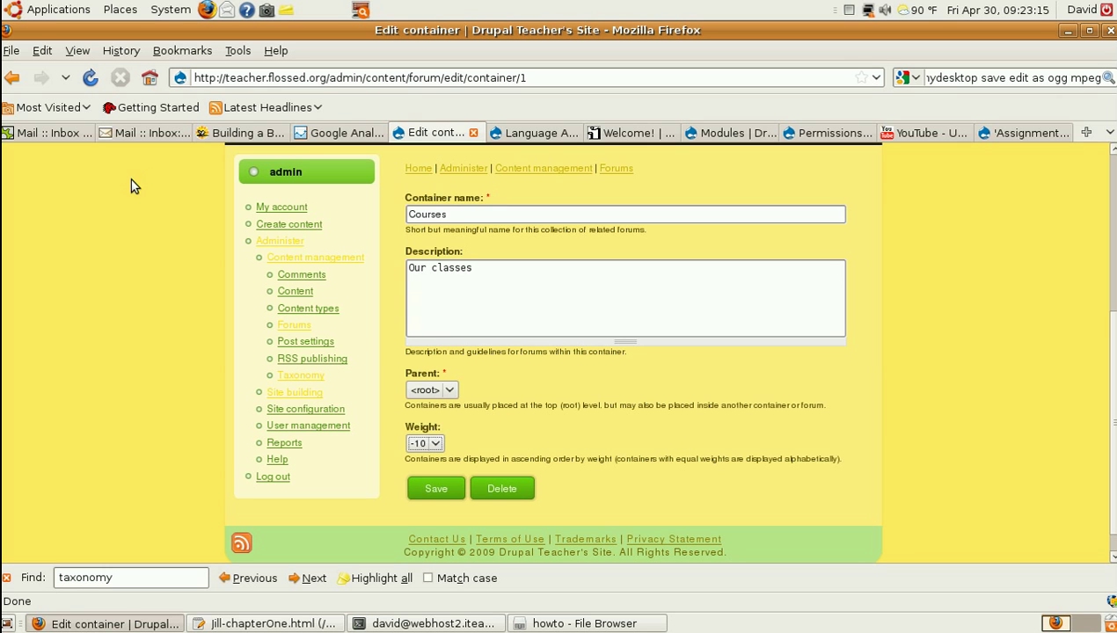
click(13, 79)
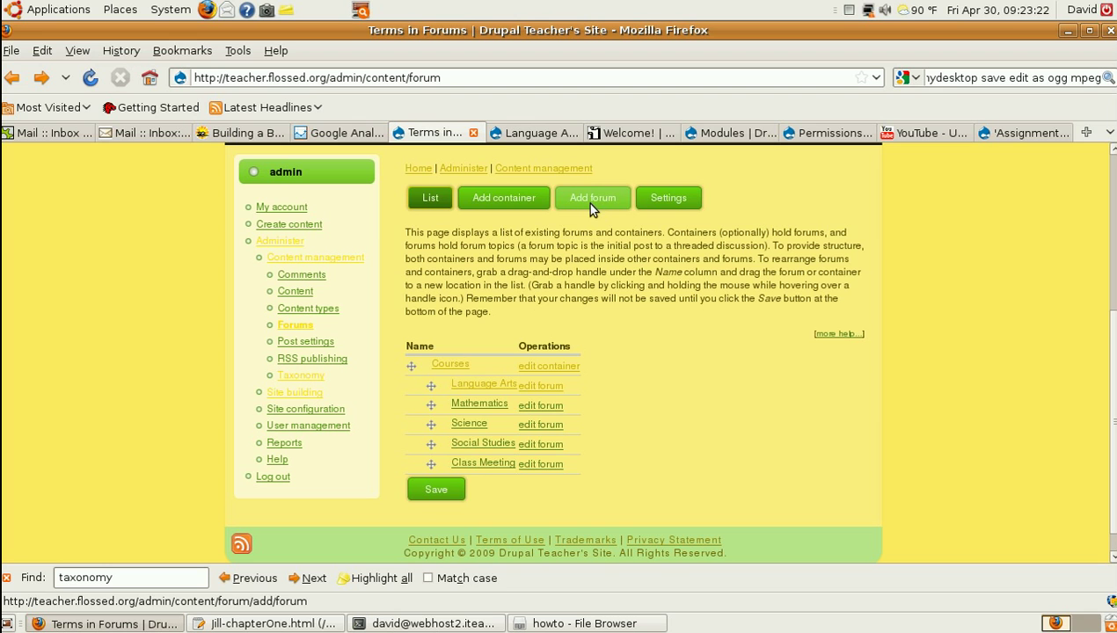
Step: Review the Language Arts forum's edit form with Courses chosen as its parent, and return to the forum list
click(530, 387)
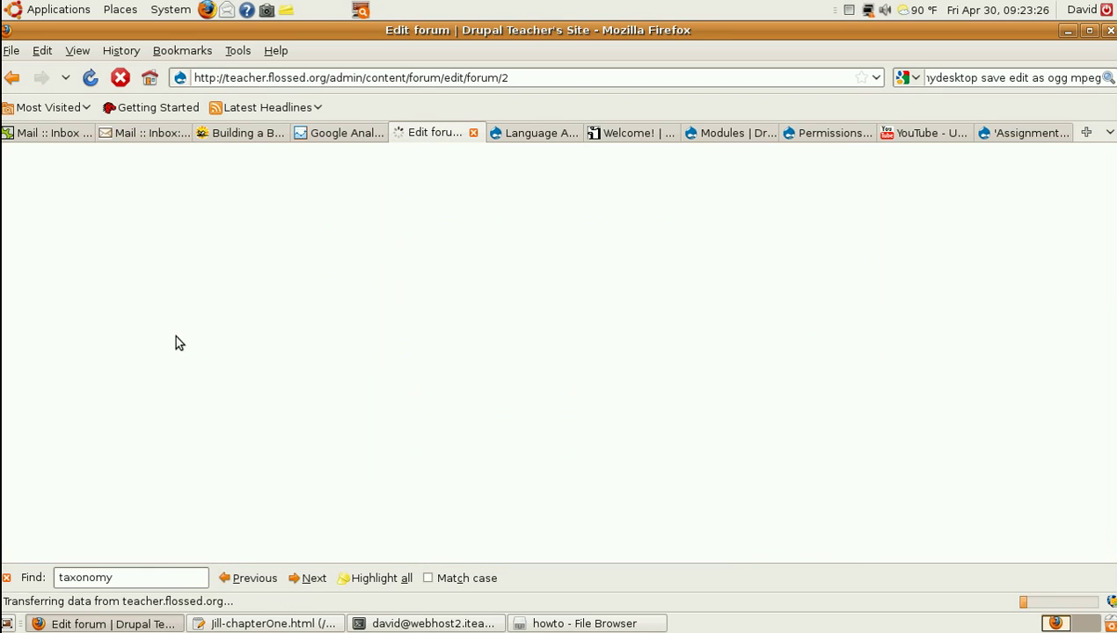
scroll(174, 330, down, 4)
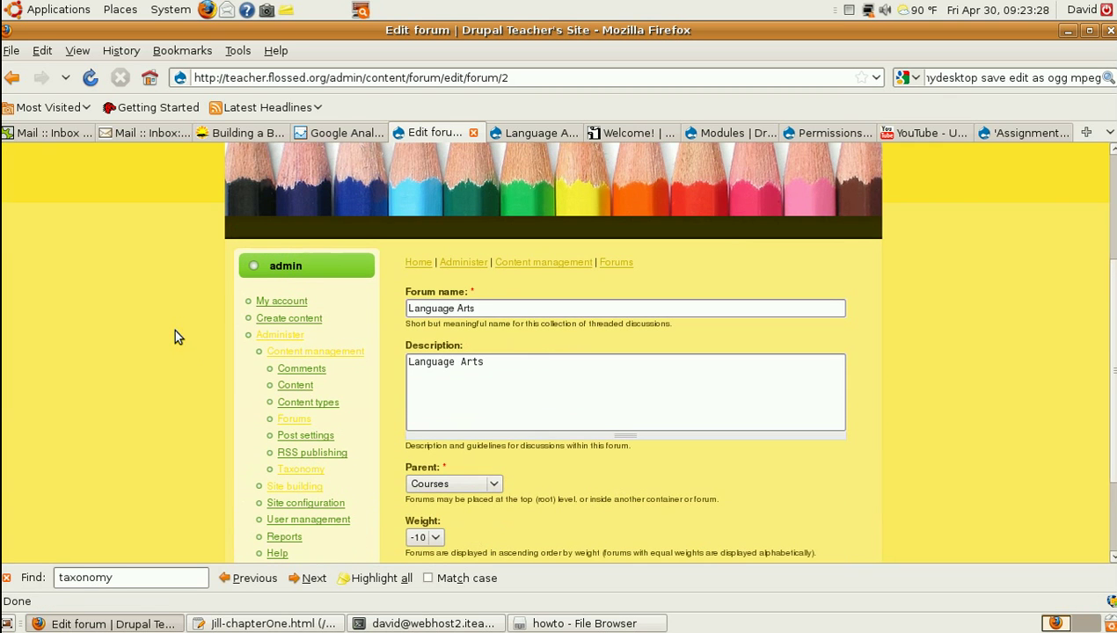
click(459, 485)
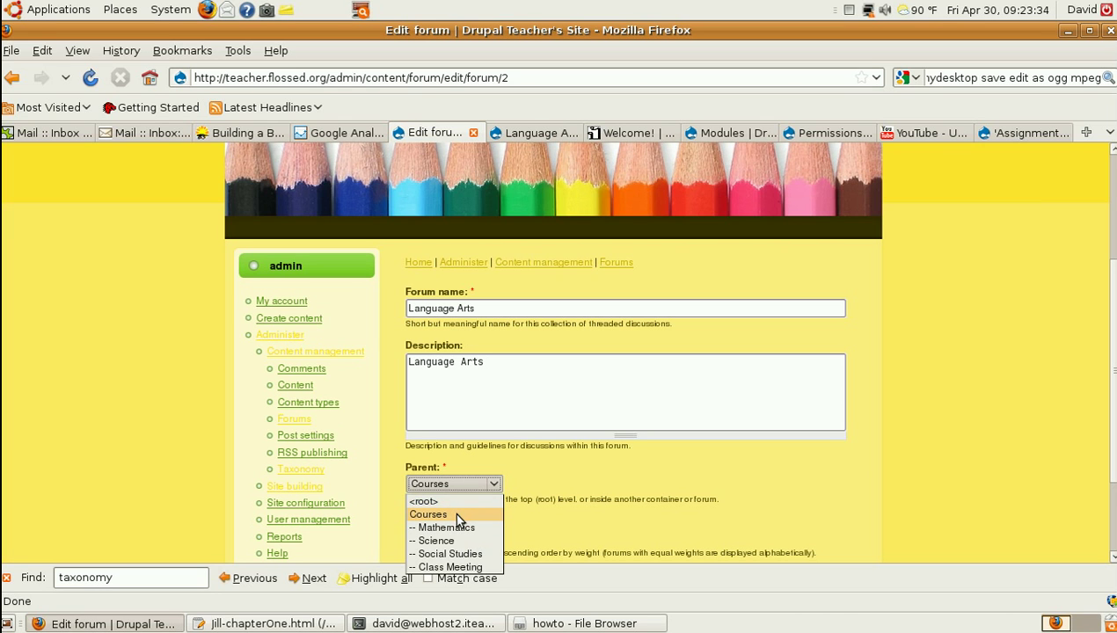
click(456, 515)
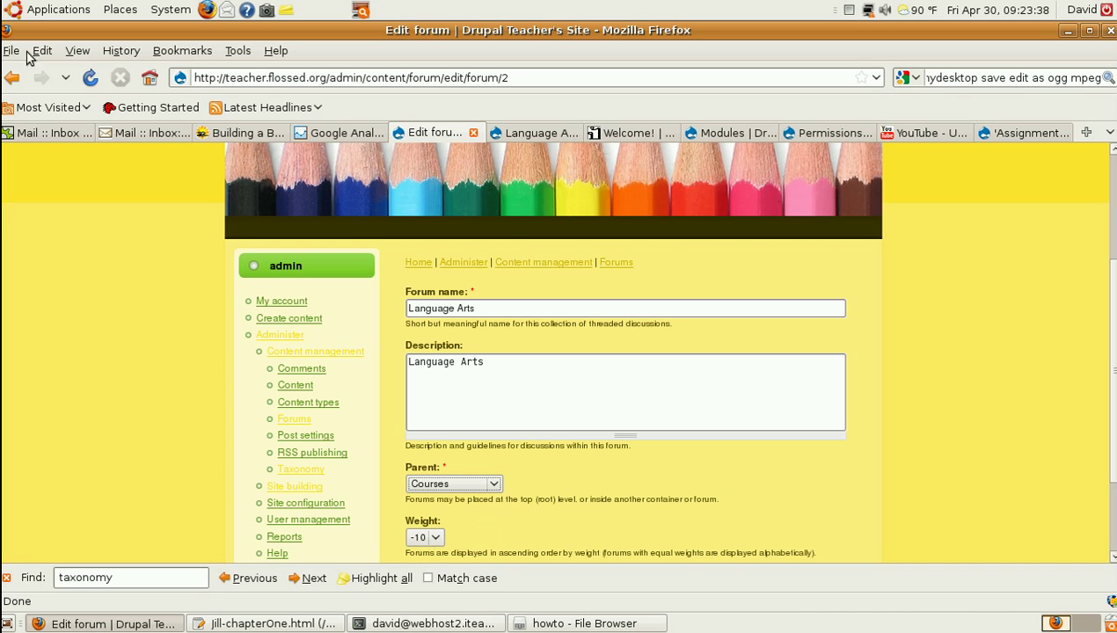
click(11, 77)
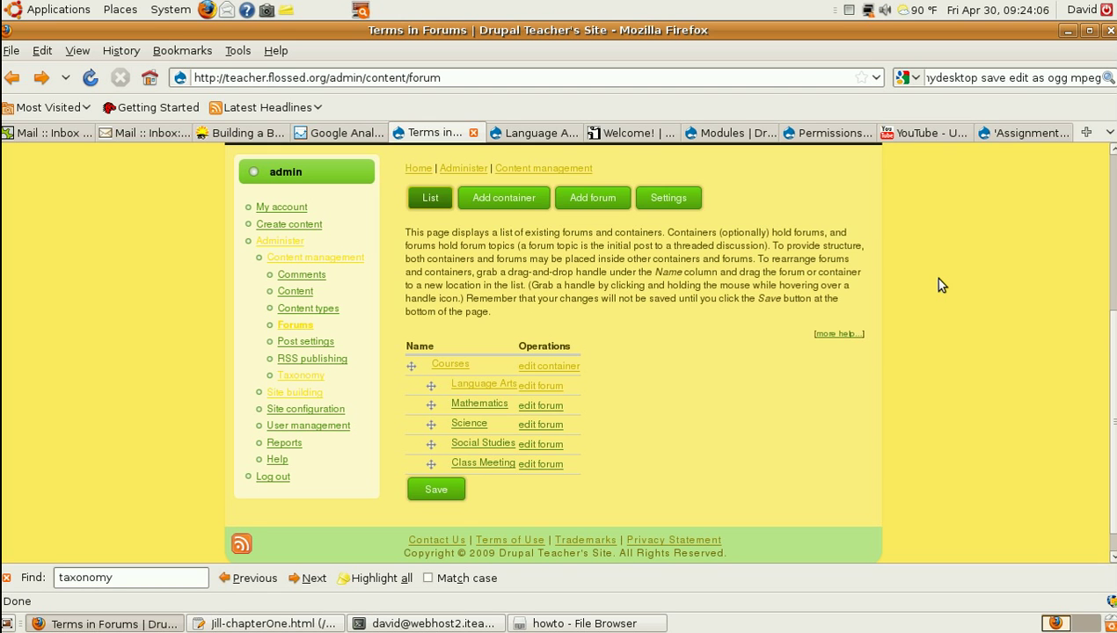
Step: Go to the Blocks administration page at teacher.flossed.org/admin/build/block
scroll(938, 284, up, 2)
scroll(938, 283, up, 3)
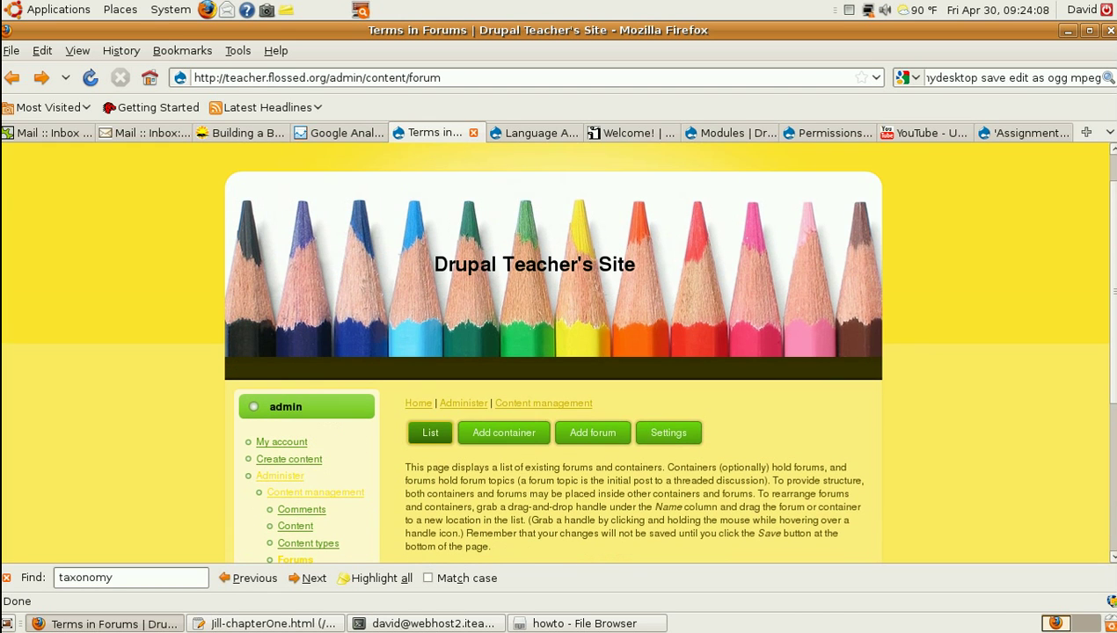
drag(366, 77, 545, 88)
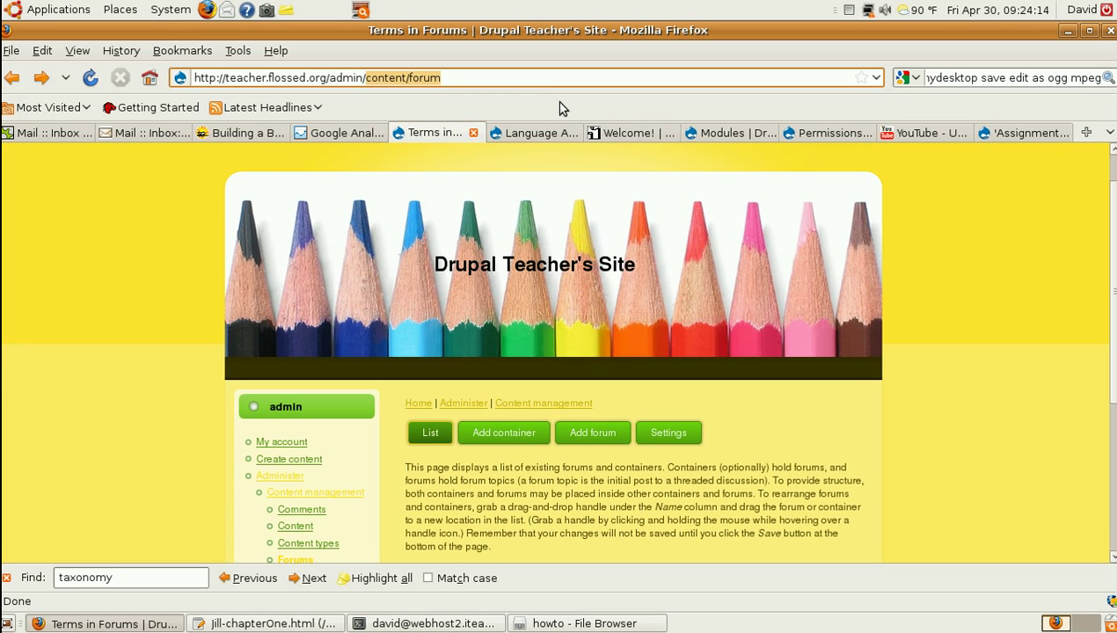
text(build)
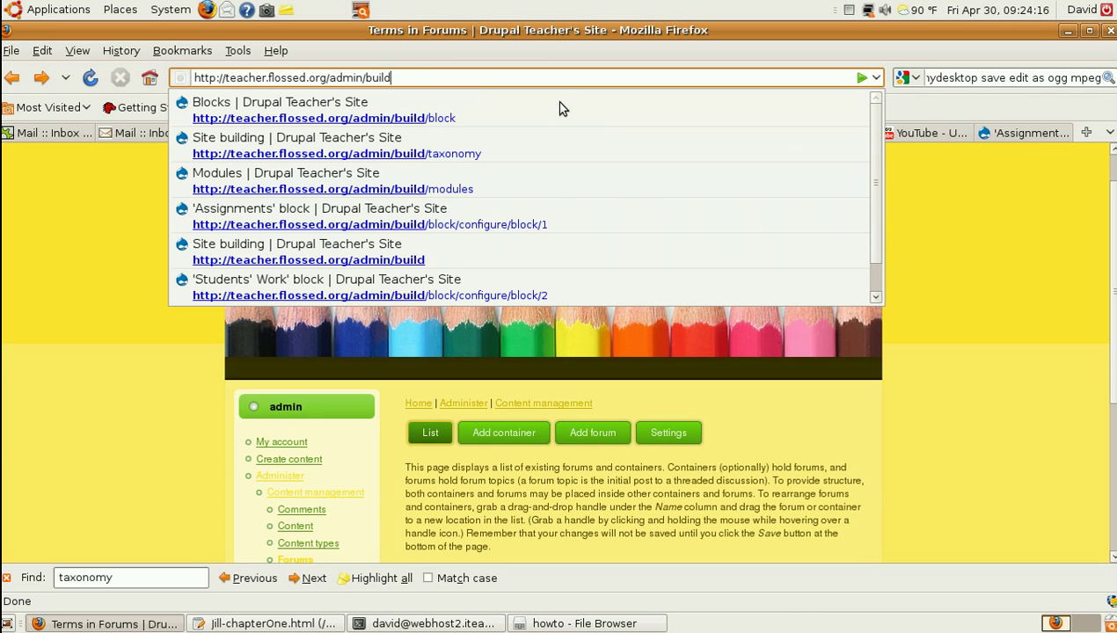
key(Down)
key(Return)
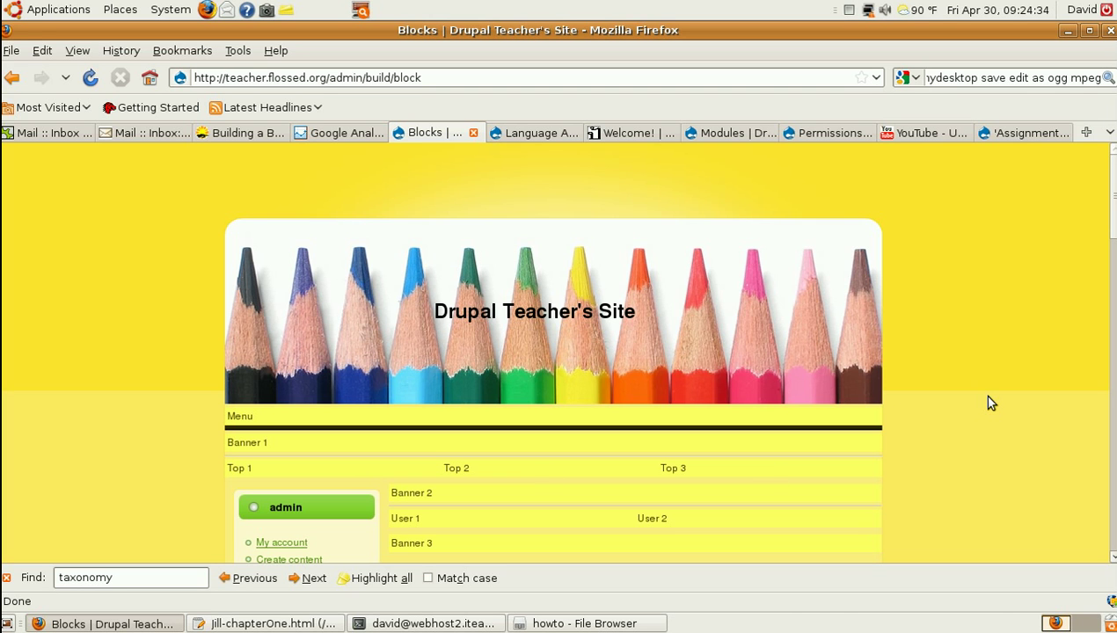
Step: Assign the disabled New forum topics block to the Top 1 region and save the blocks
scroll(988, 397, down, 10)
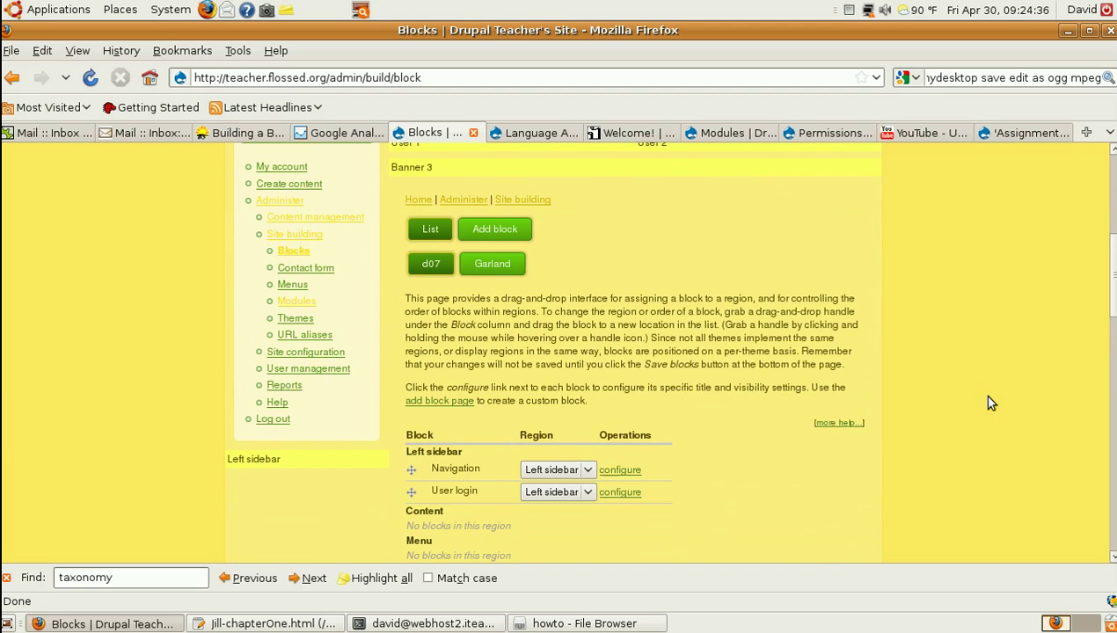
scroll(988, 402, down, 12)
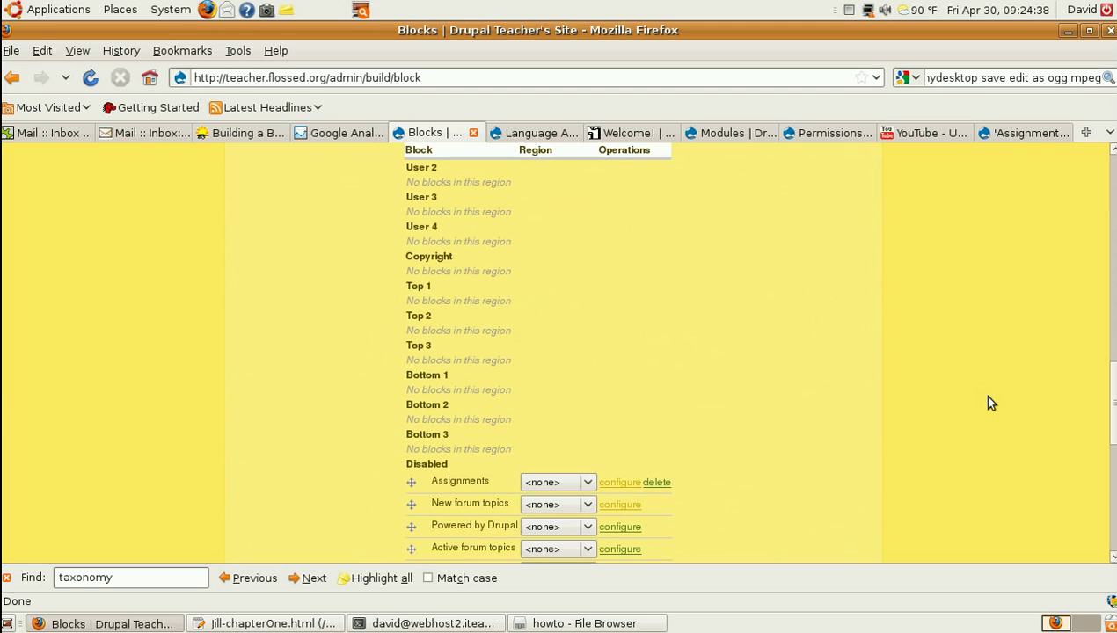
scroll(988, 403, down, 1)
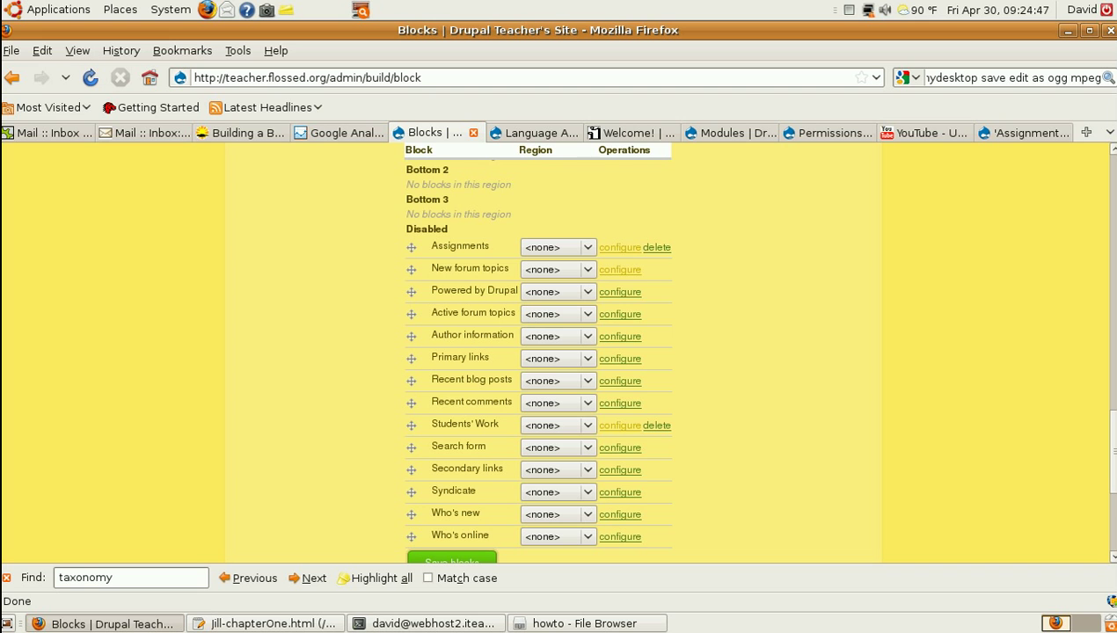
scroll(1113, 433, up, 1)
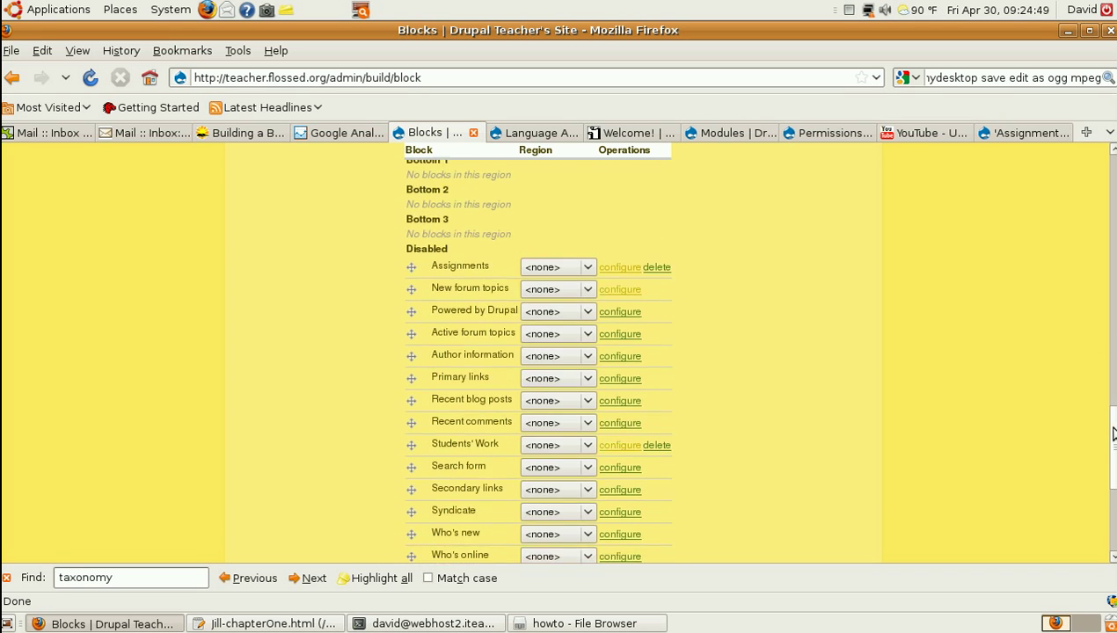
drag(1113, 433, 1110, 239)
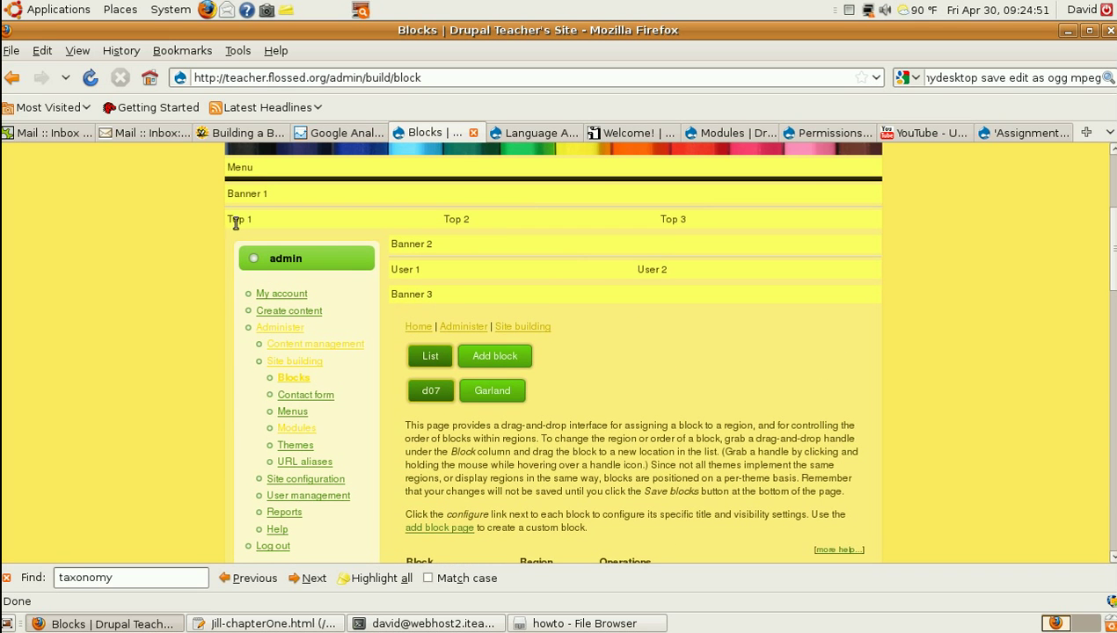
drag(1110, 246, 1112, 449)
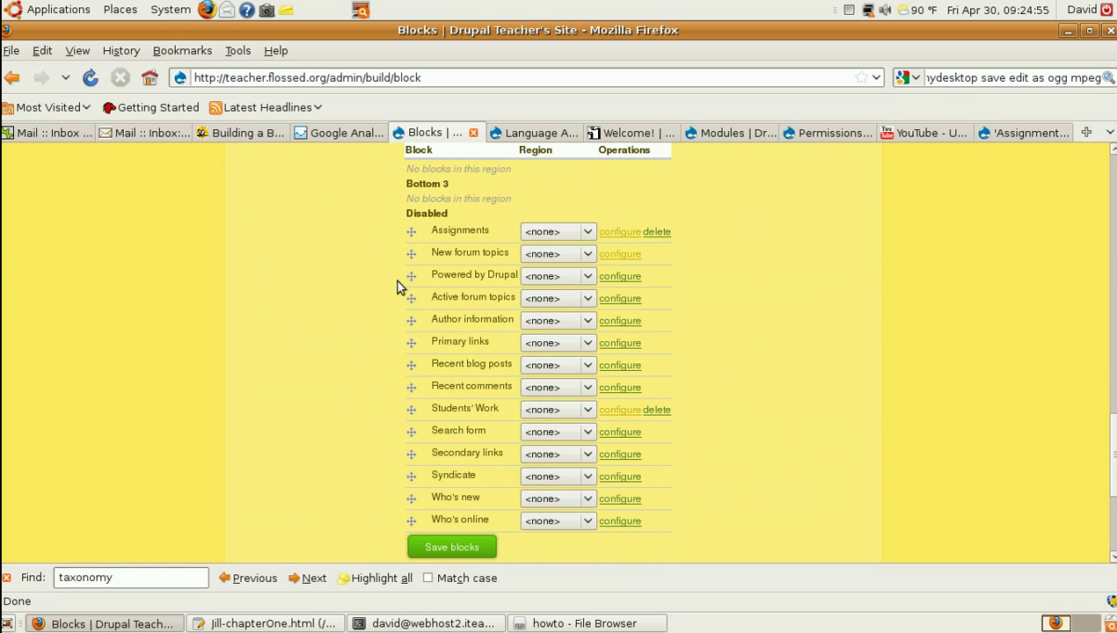
click(531, 254)
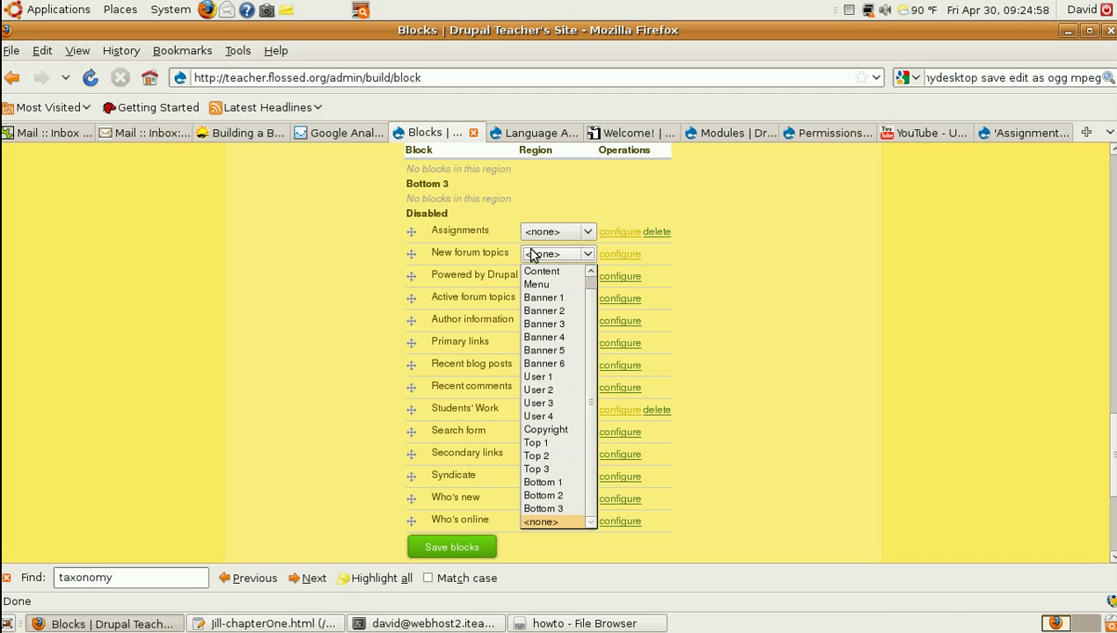
click(550, 444)
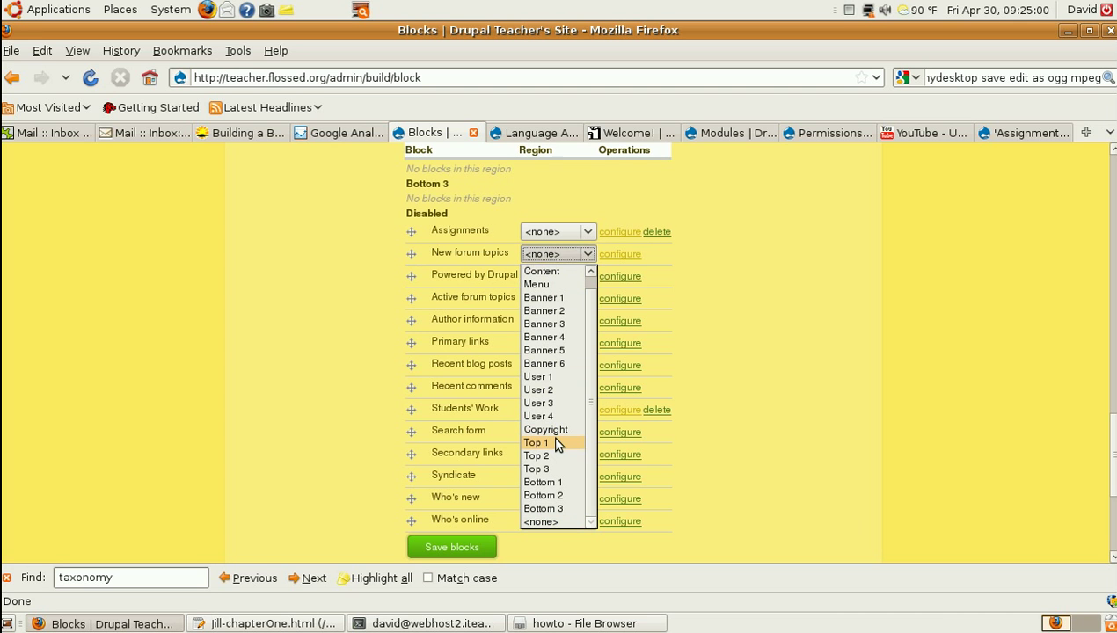
click(444, 547)
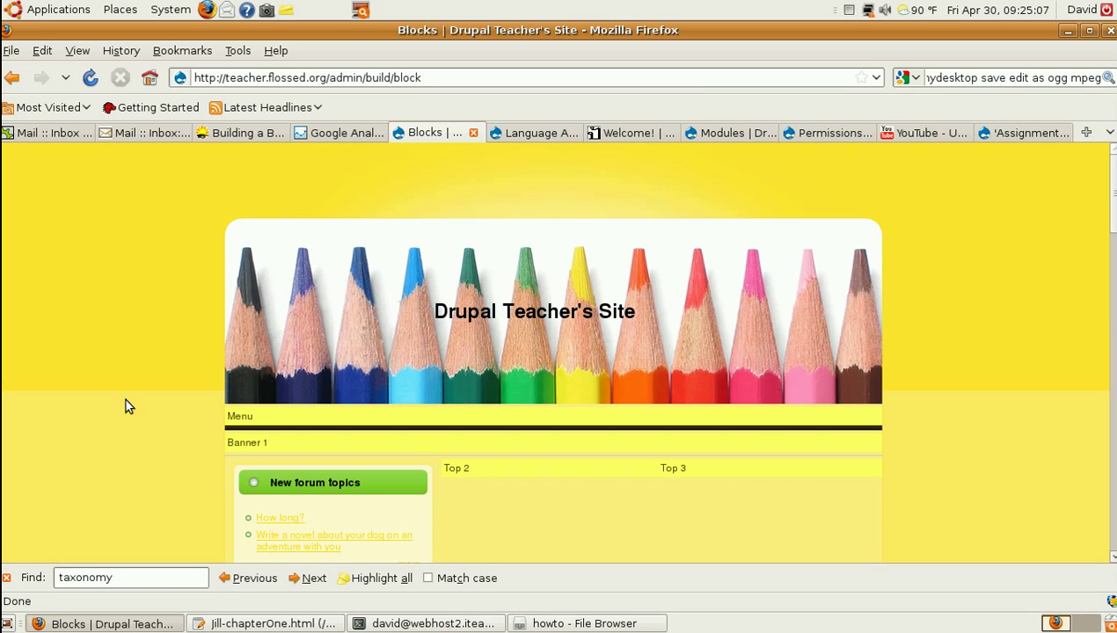
scroll(125, 396, down, 2)
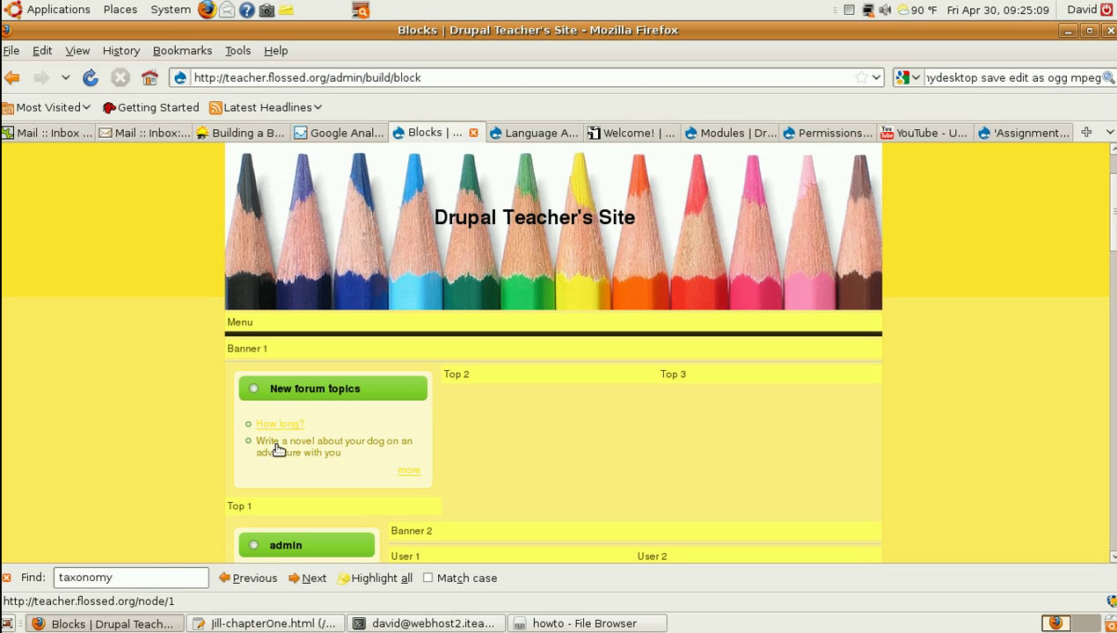